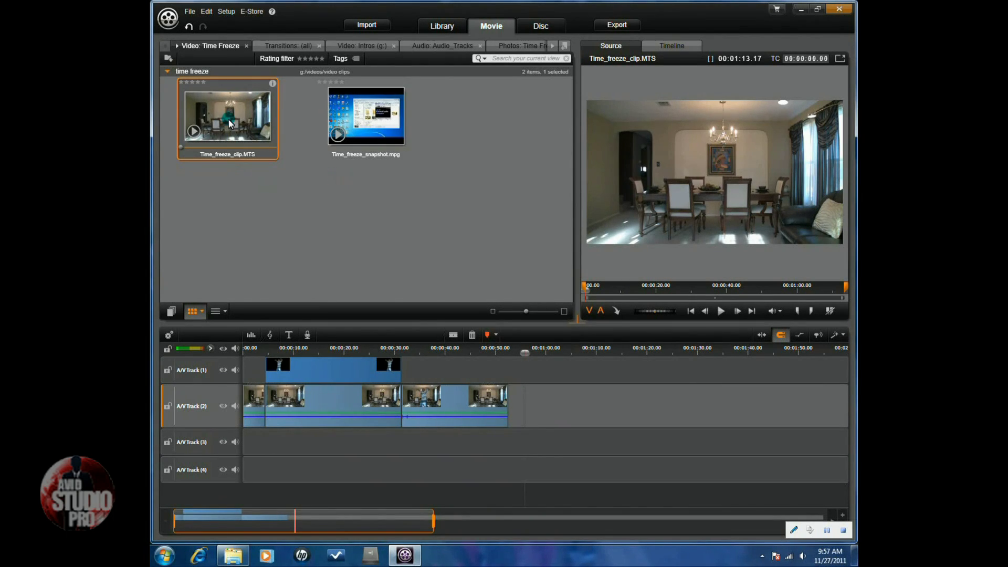
Step: Place Time_freeze_clip.MTS on A/V Track 2 after the existing clips, then scrub to about 1:51
{"action": "left_click_drag", "start_coordinate": [231, 121], "coordinate": [441, 231]}
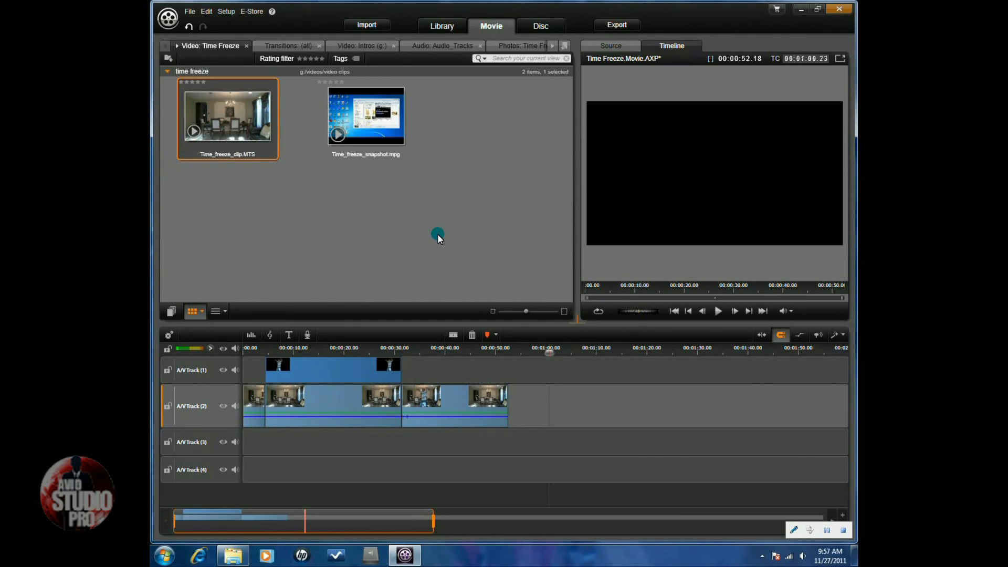
{"action": "left_click_drag", "start_coordinate": [239, 120], "coordinate": [537, 400]}
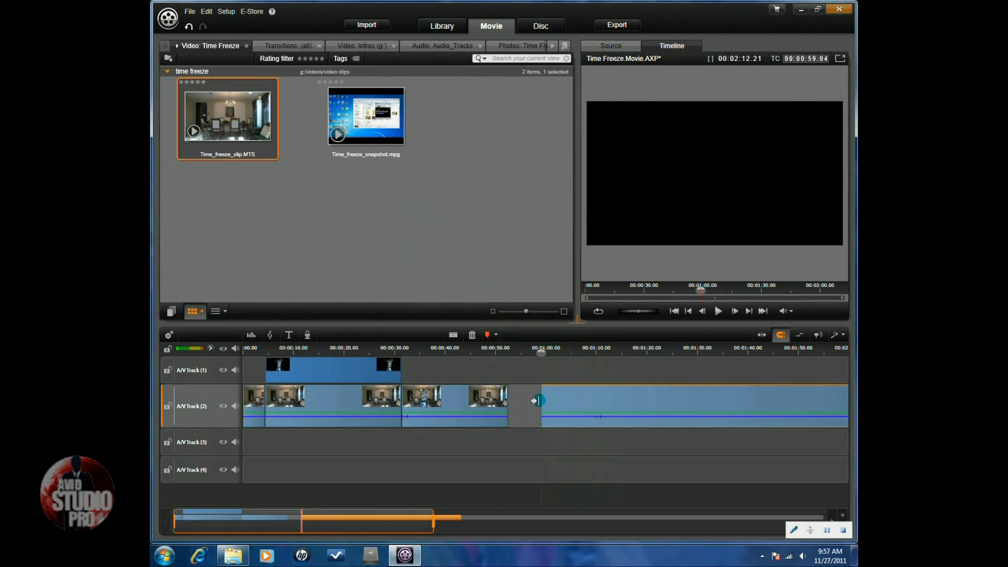
{"action": "left_click_drag", "start_coordinate": [346, 518], "coordinate": [426, 521]}
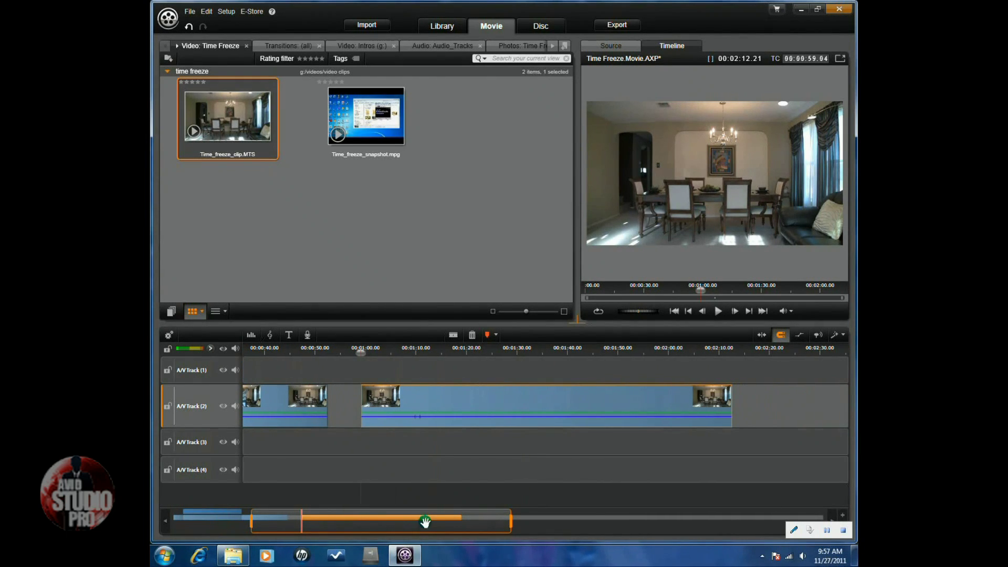
{"action": "left_click_drag", "start_coordinate": [362, 353], "coordinate": [656, 452]}
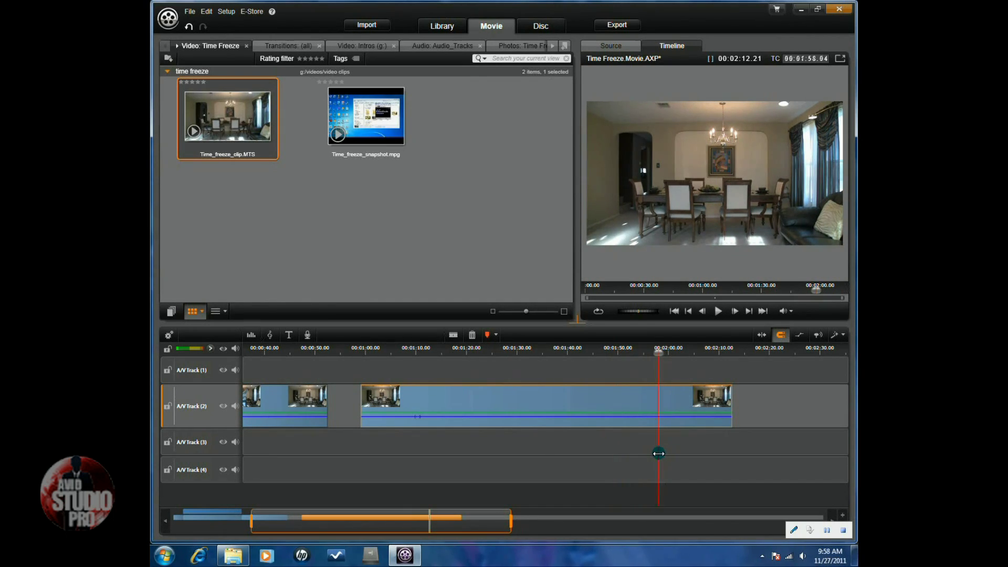
{"action": "left_click_drag", "start_coordinate": [659, 453], "coordinate": [362, 424]}
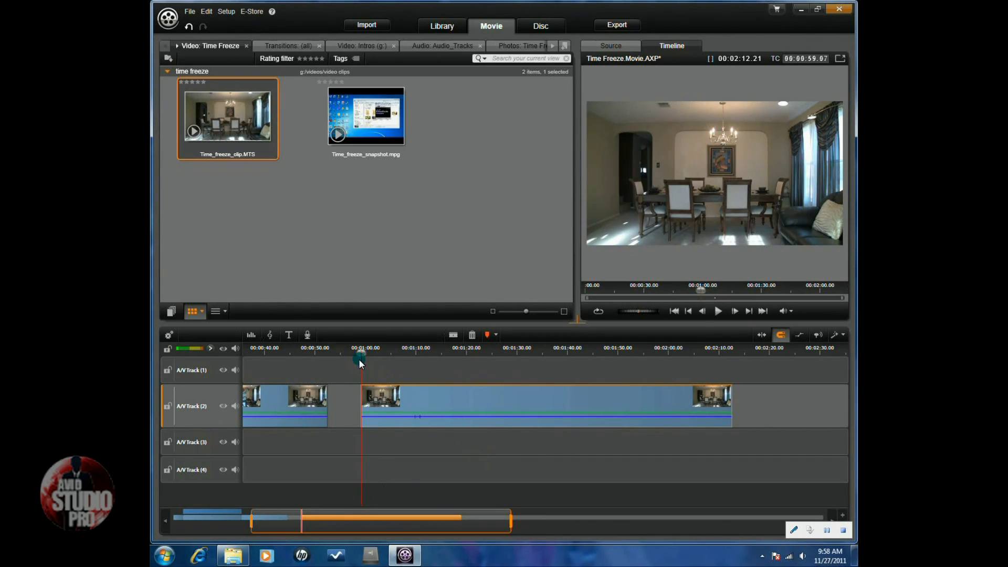
Step: Split the new clip near 1:01 where the man appears and delete the short opening piece
{"action": "left_click_drag", "start_coordinate": [362, 355], "coordinate": [373, 355]}
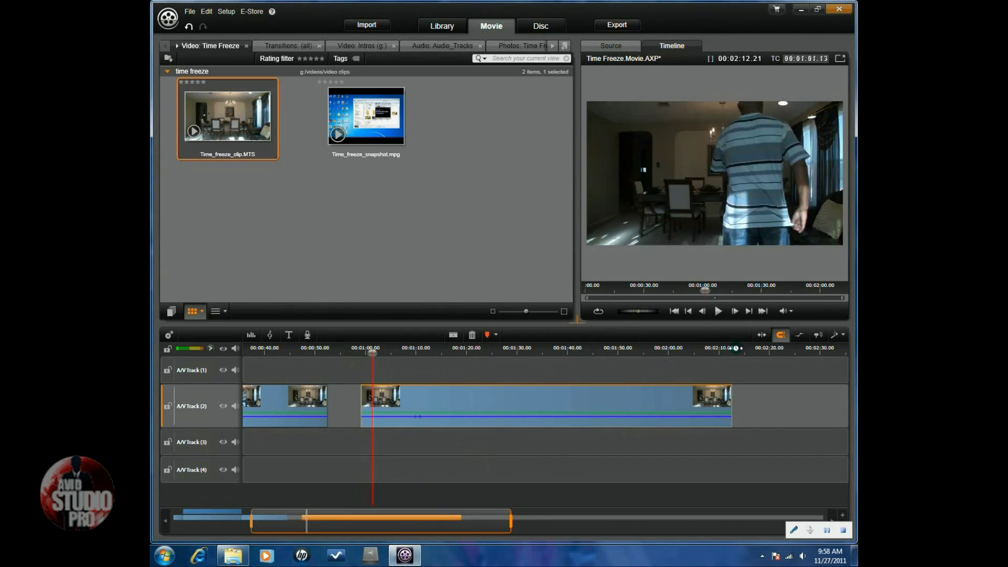
{"action": "left_click", "coordinate": [717, 313]}
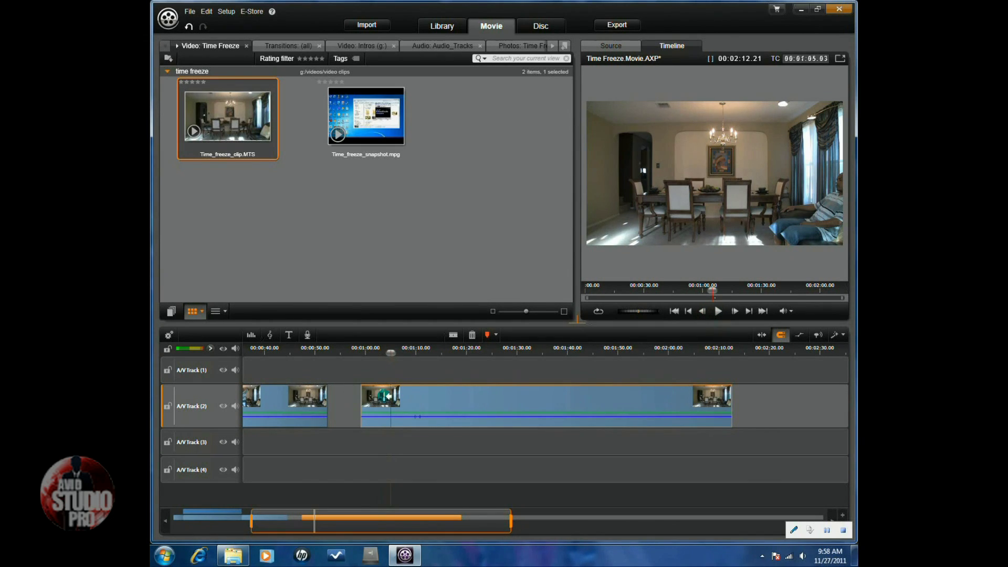
{"action": "left_click", "coordinate": [455, 339]}
{"action": "left_click", "coordinate": [380, 403]}
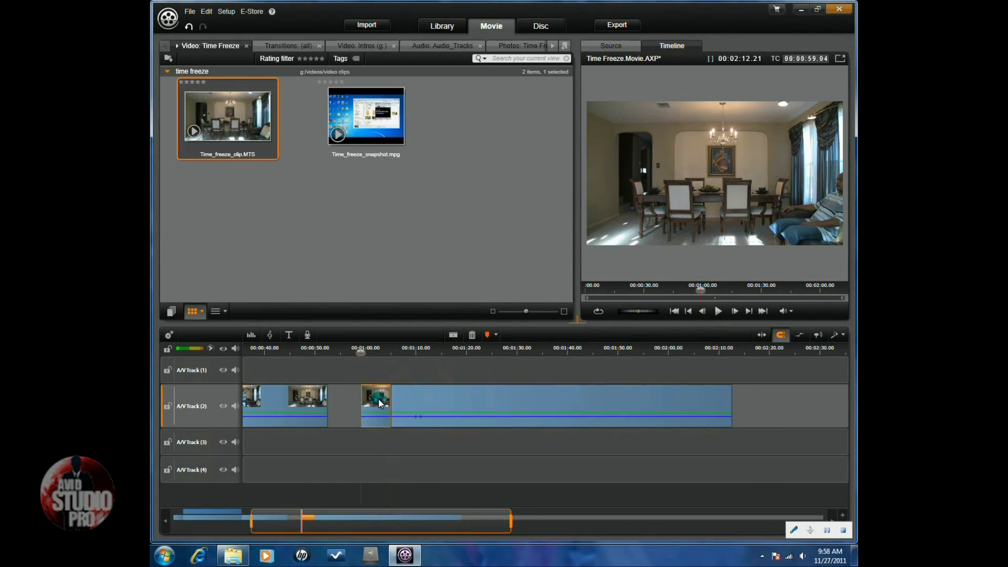
{"action": "right_click", "coordinate": [380, 404]}
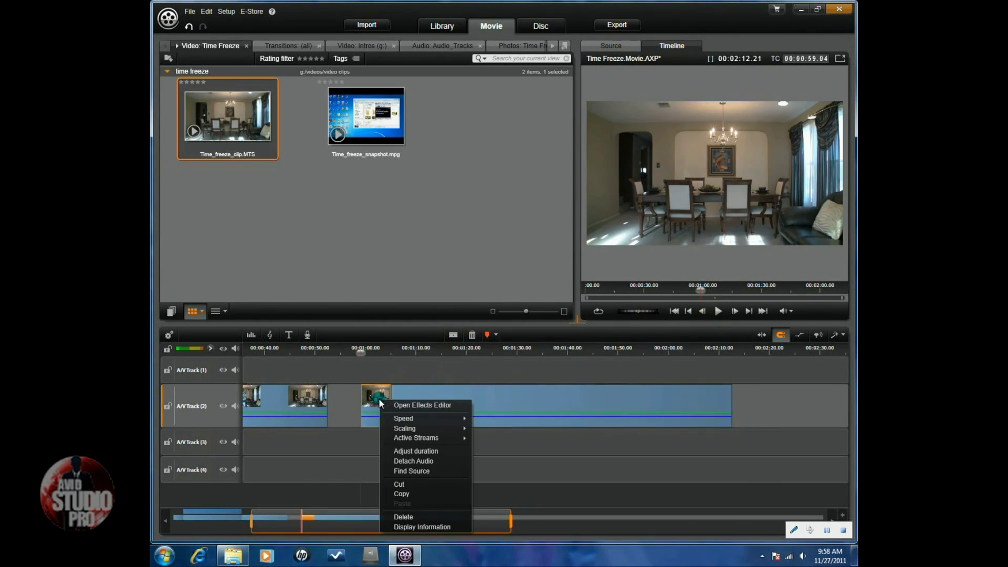
{"action": "left_click", "coordinate": [413, 518]}
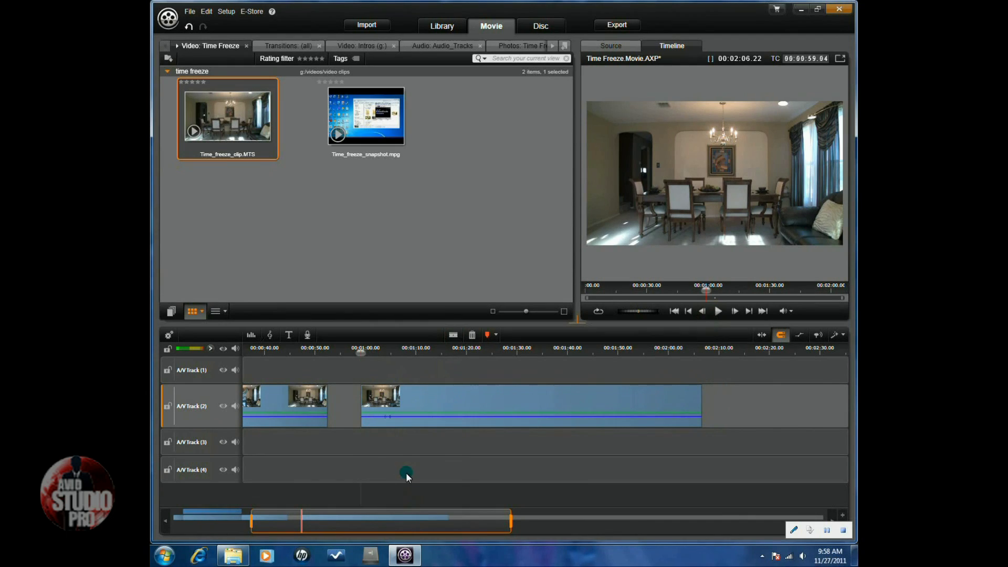
Step: Frame-step to the man jumping with arms raised and split the clip there at 1:03.25
{"action": "left_click", "coordinate": [718, 312]}
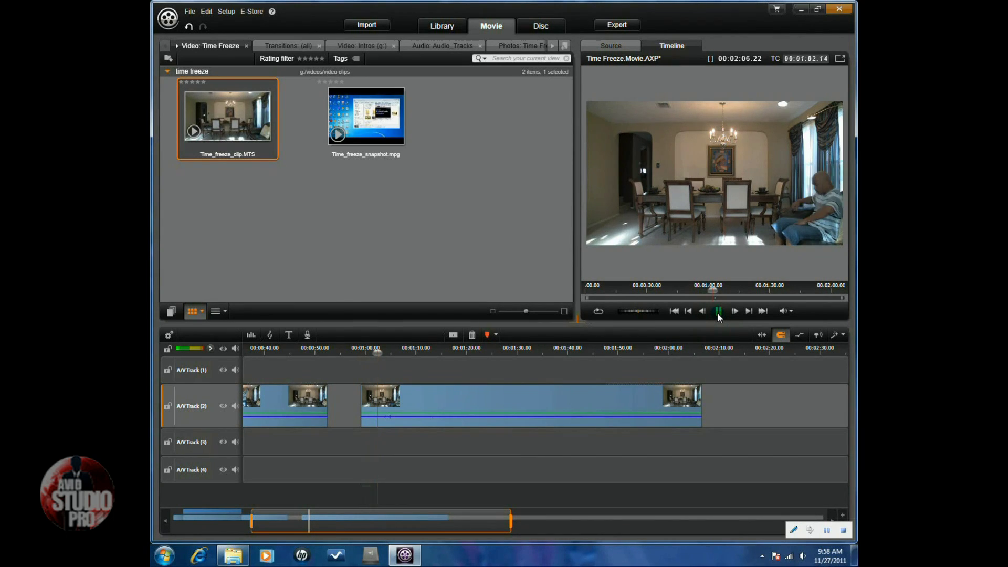
{"action": "left_click", "coordinate": [718, 311]}
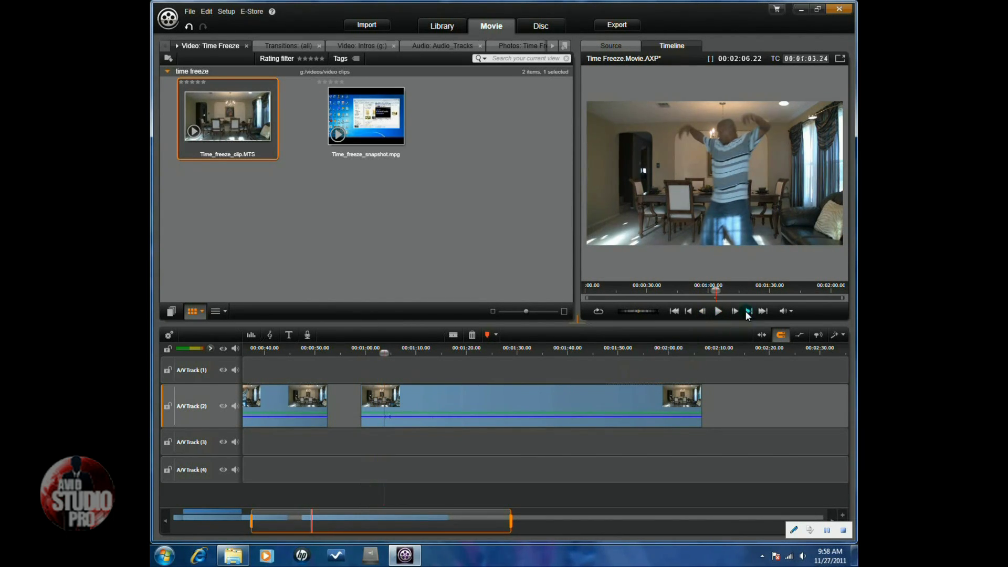
{"action": "left_click", "coordinate": [735, 313]}
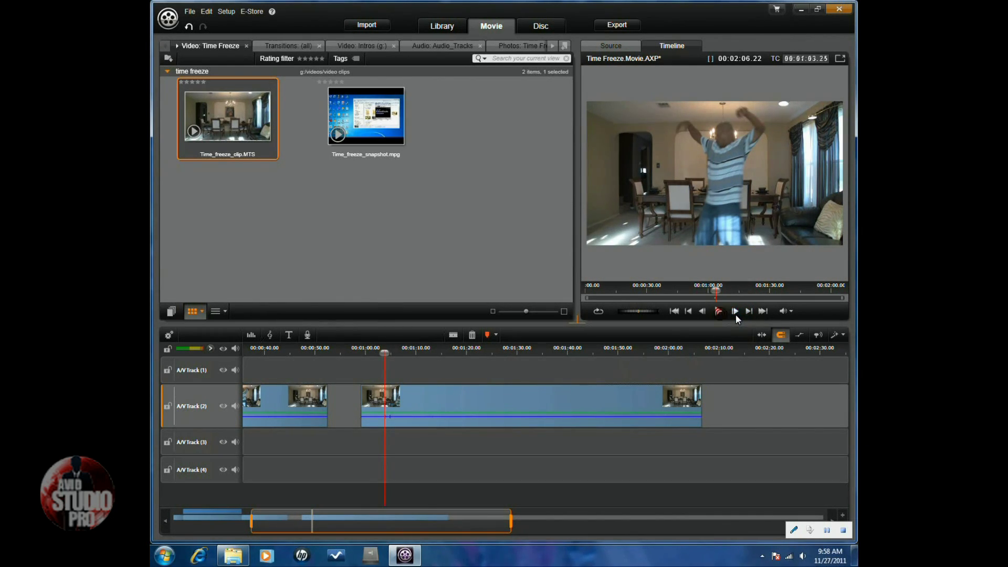
{"action": "left_click", "coordinate": [736, 312]}
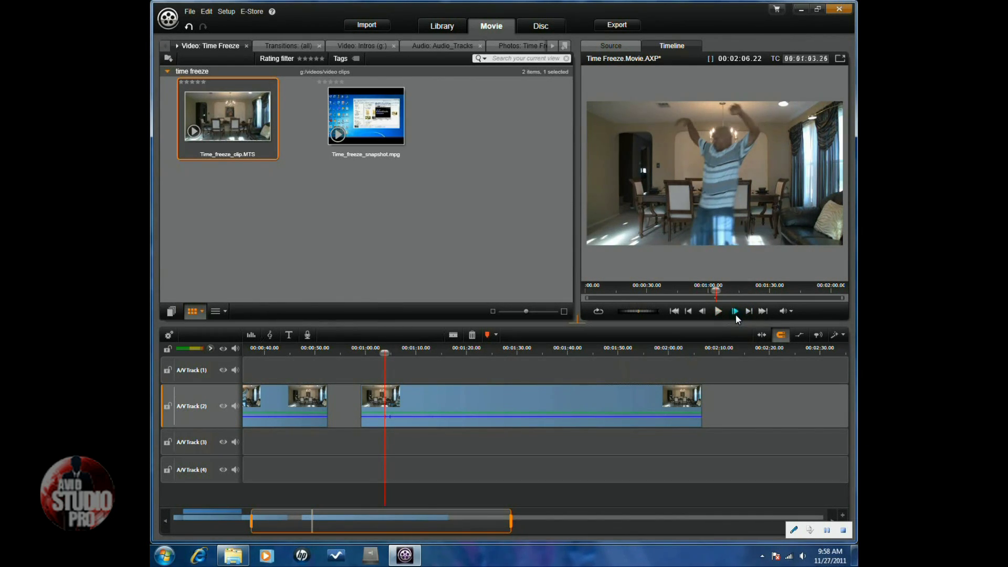
{"action": "left_click", "coordinate": [703, 315]}
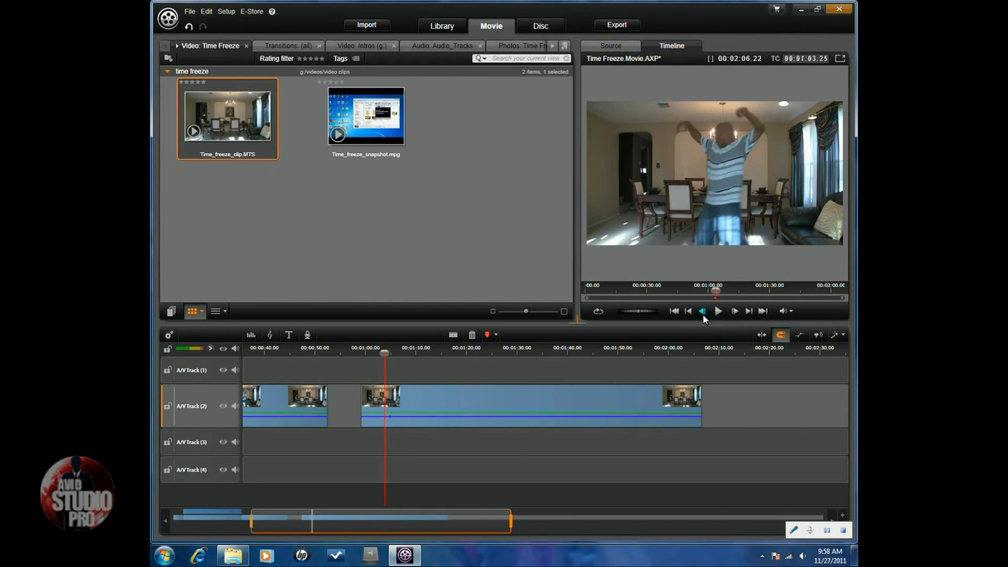
{"action": "left_click", "coordinate": [452, 338]}
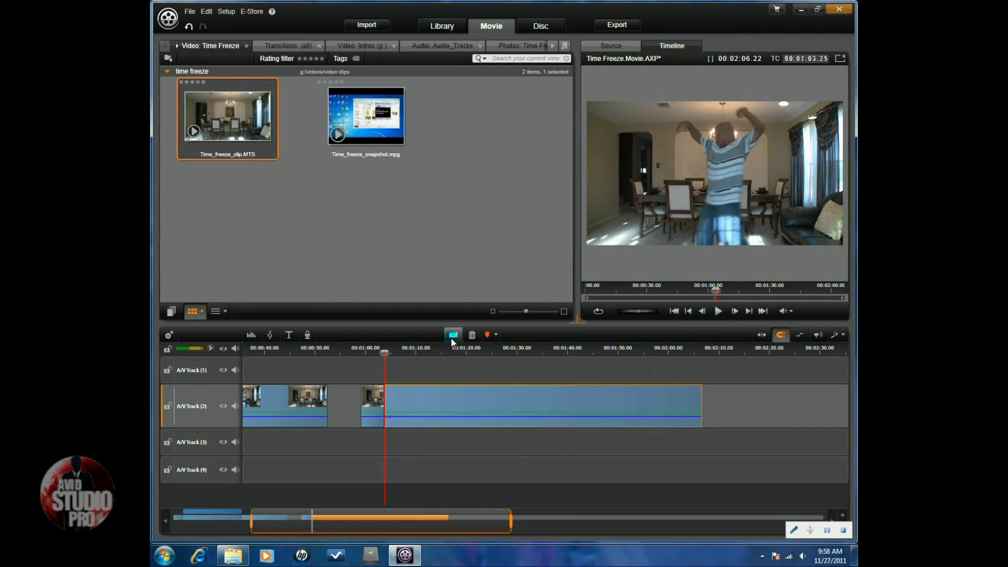
Step: Save the jump frame to the library with the Effects Editor's Corrections > Snapshot tool
{"action": "right_click", "coordinate": [429, 405]}
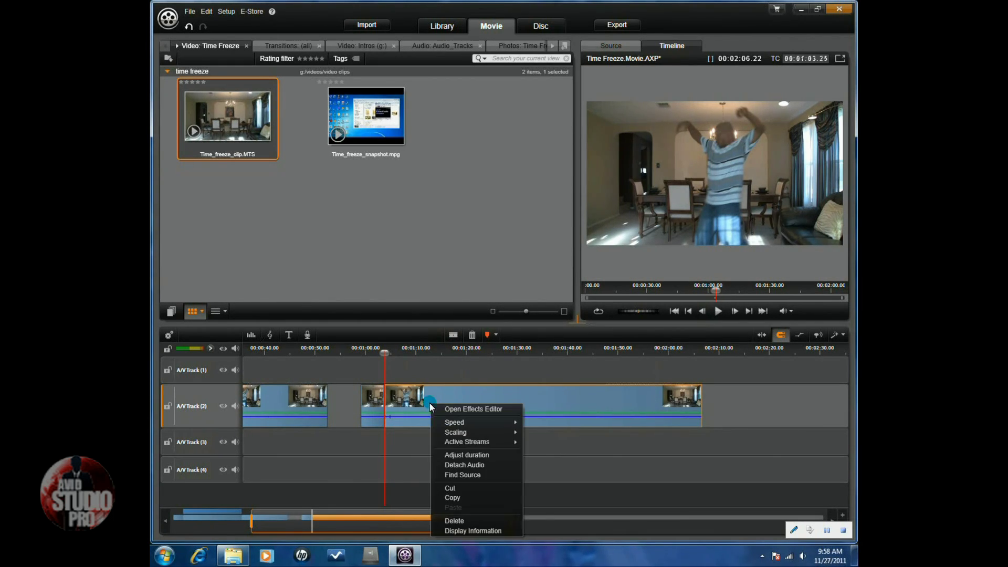
{"action": "left_click", "coordinate": [467, 410]}
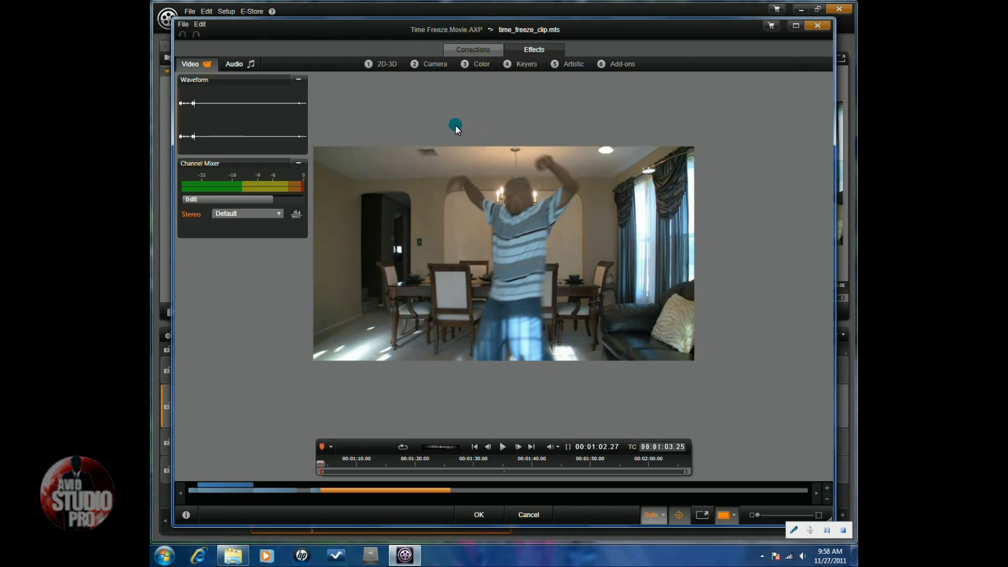
{"action": "left_click", "coordinate": [478, 54]}
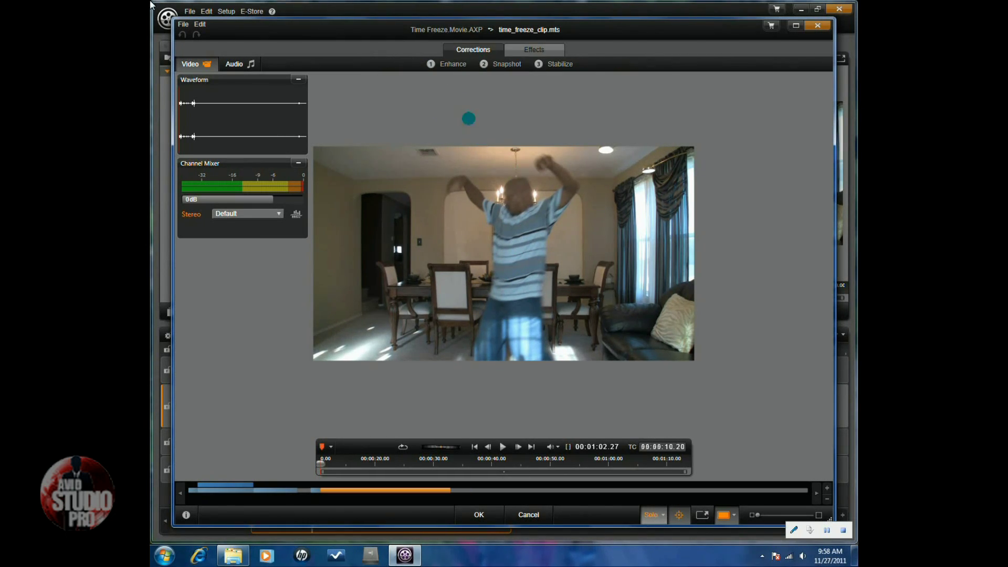
{"action": "left_click", "coordinate": [506, 73]}
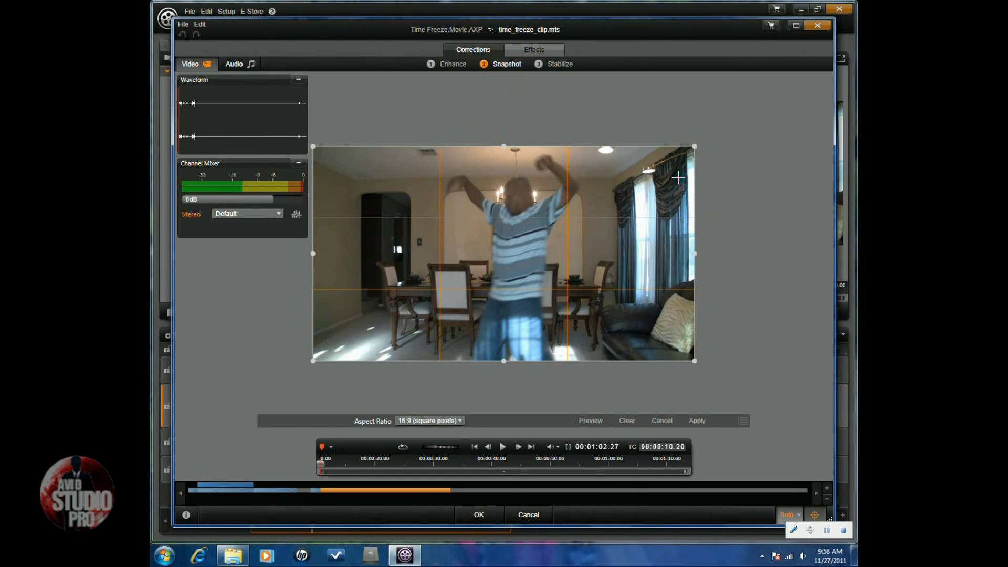
{"action": "left_click", "coordinate": [698, 422]}
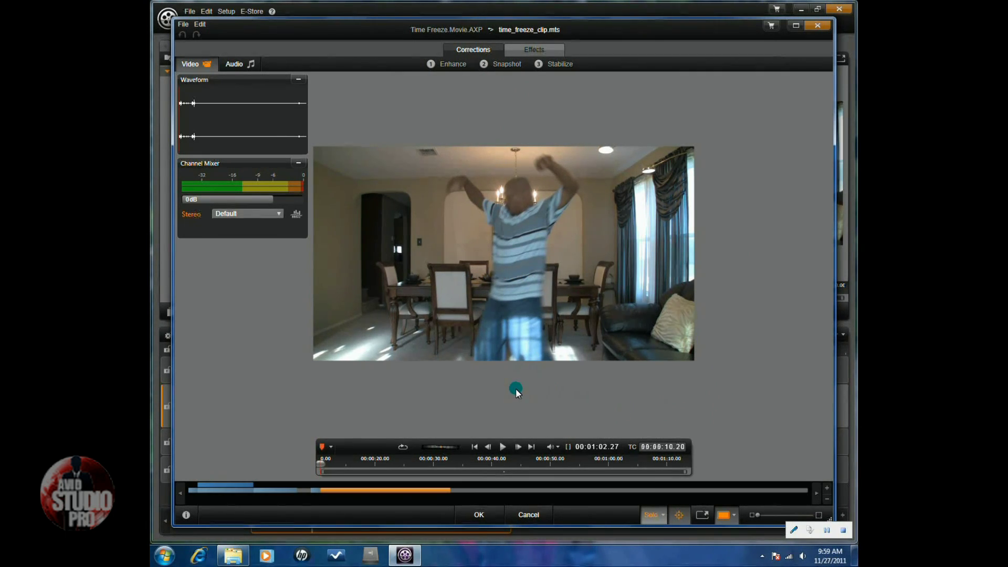
{"action": "left_click", "coordinate": [479, 515]}
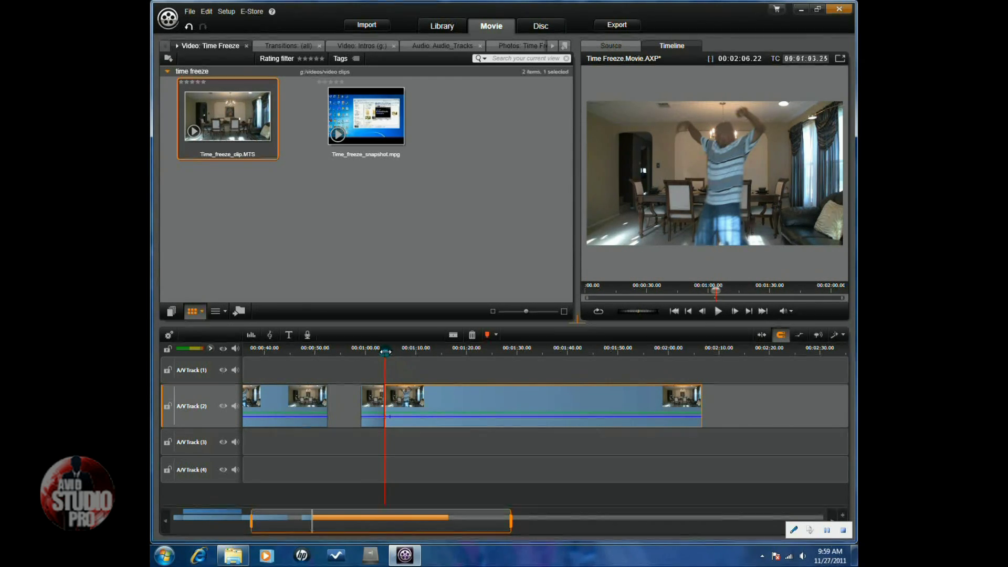
Step: Slide the last clip on A/V Track 2 left against the long clip, with the playhead near 1:28
{"action": "left_click_drag", "start_coordinate": [386, 352], "coordinate": [489, 393]}
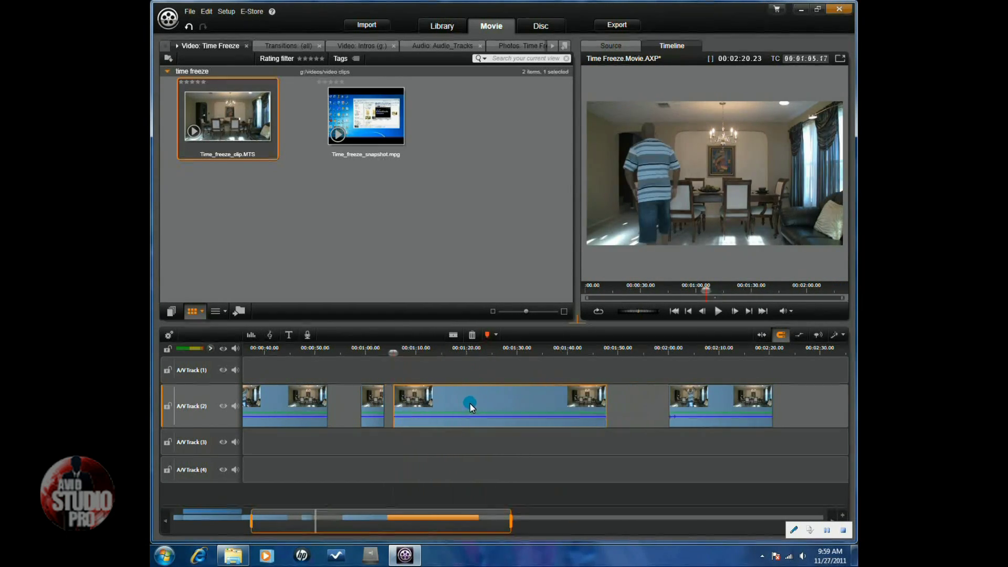
{"action": "left_click_drag", "start_coordinate": [721, 408], "coordinate": [655, 429]}
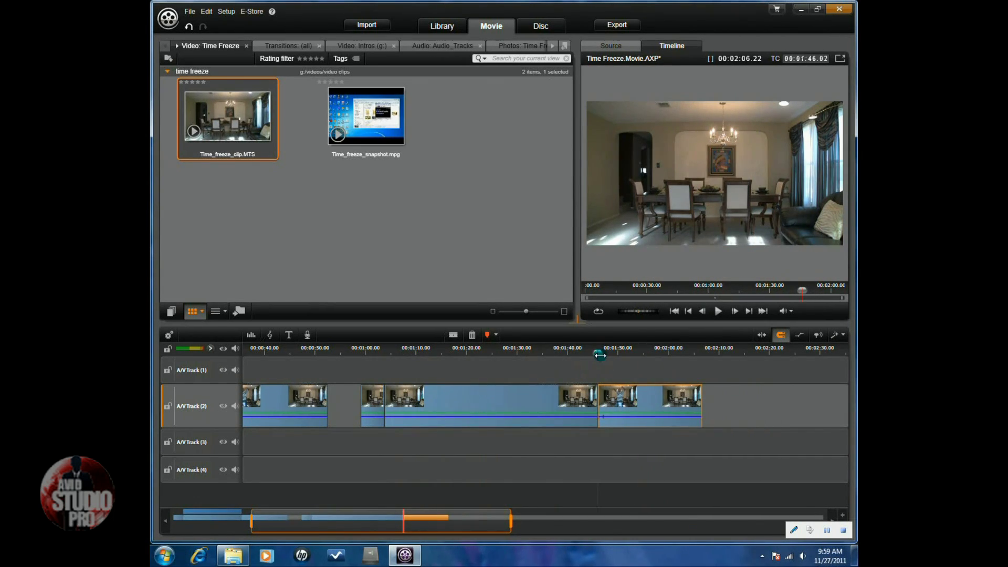
{"action": "left_click_drag", "start_coordinate": [599, 355], "coordinate": [546, 422]}
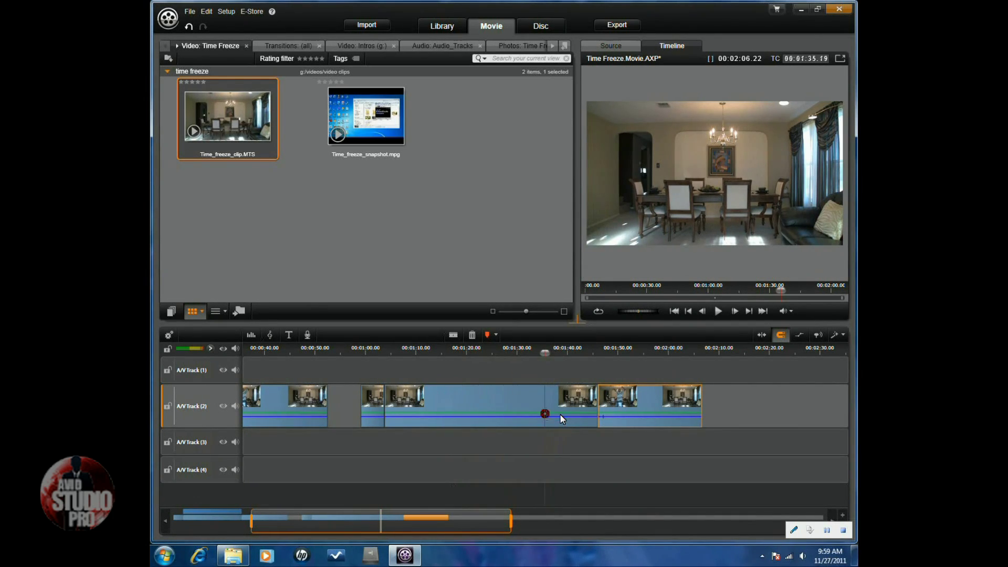
Step: Split the long middle clip at the playhead, delete its right-hand piece, and scrub back to about 1:02
{"action": "left_click", "coordinate": [560, 413]}
{"action": "left_click", "coordinate": [458, 344]}
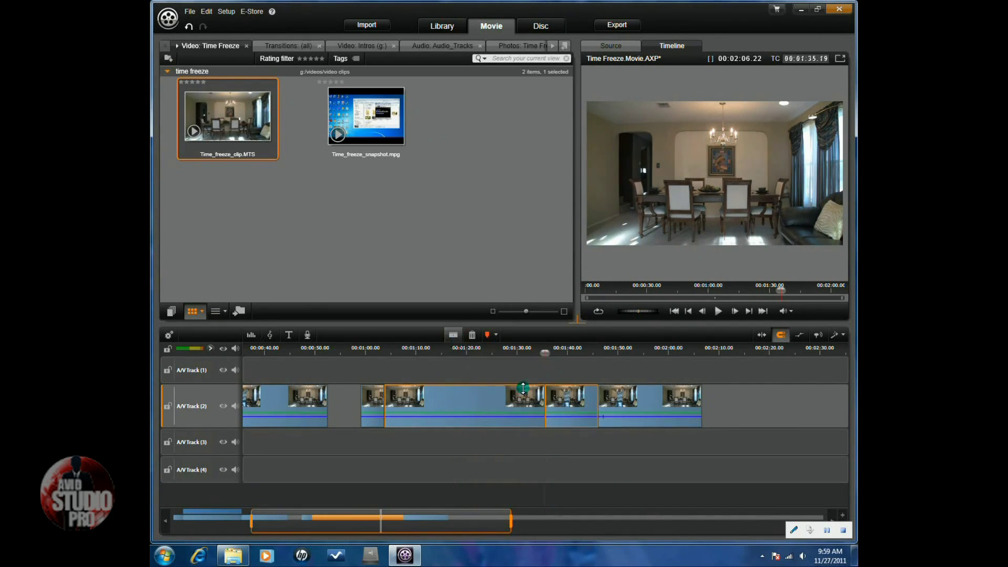
{"action": "left_click", "coordinate": [577, 409]}
{"action": "right_click", "coordinate": [576, 410]}
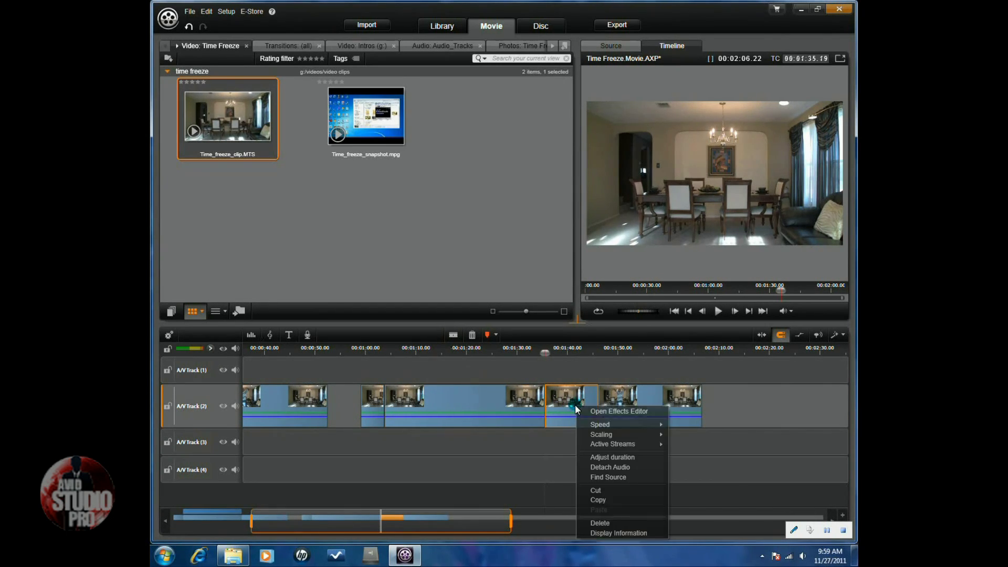
{"action": "left_click", "coordinate": [600, 524]}
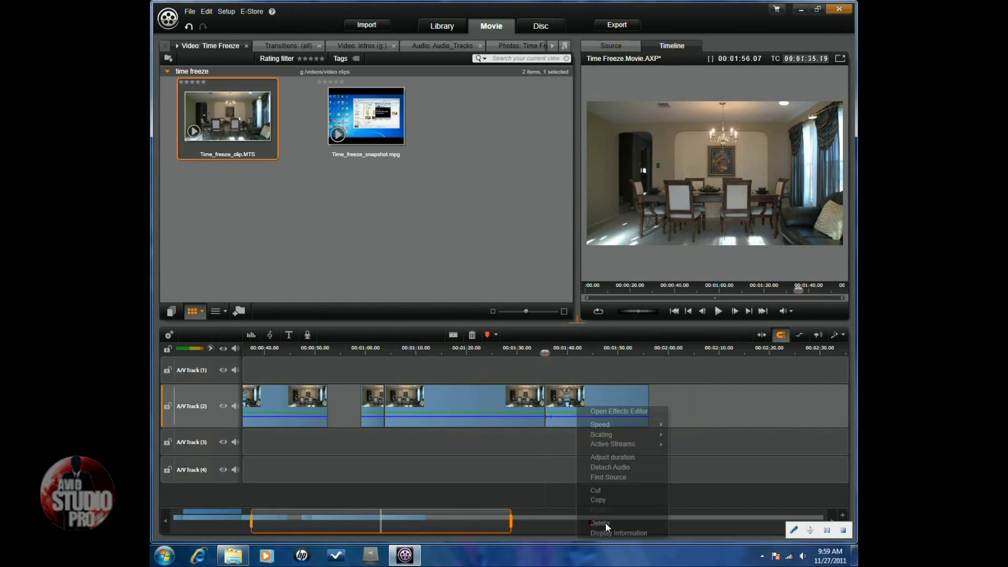
{"action": "left_click_drag", "start_coordinate": [541, 356], "coordinate": [428, 431]}
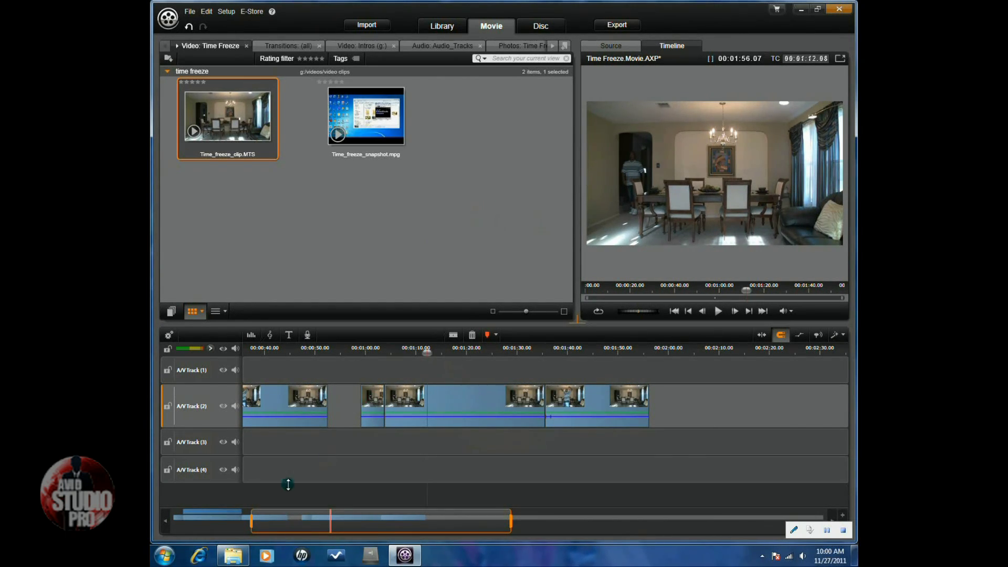
Step: Cut time_freeze_clip_Snapshot (2).jpg from the Pictures library
{"action": "left_click", "coordinate": [233, 555]}
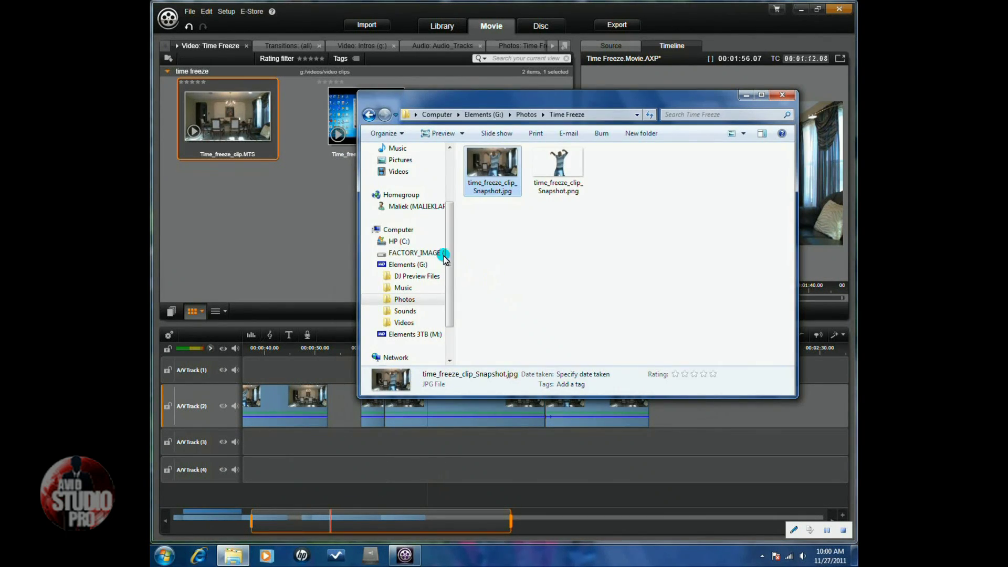
{"action": "left_click", "coordinate": [384, 161]}
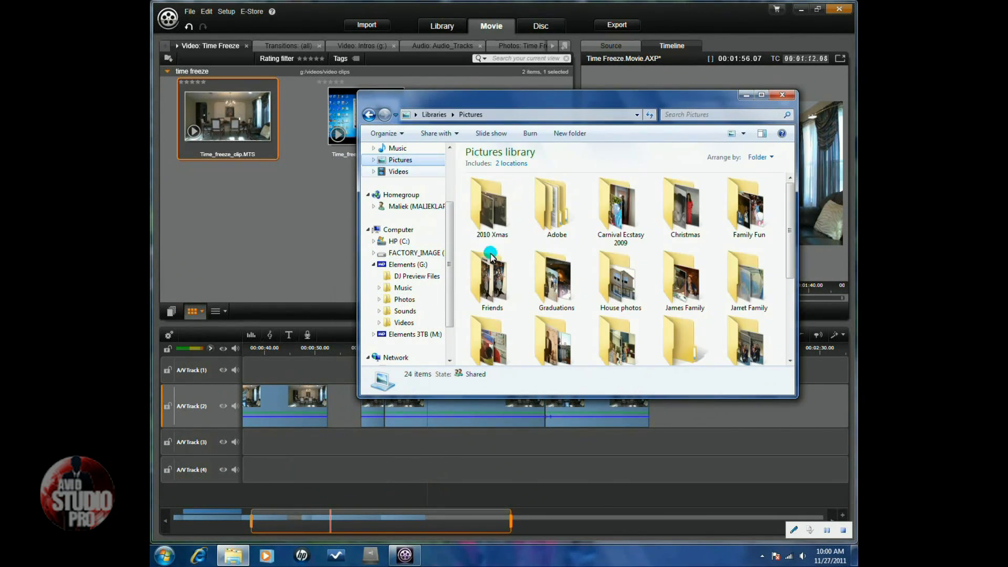
{"action": "left_click_drag", "start_coordinate": [790, 254], "coordinate": [790, 349]}
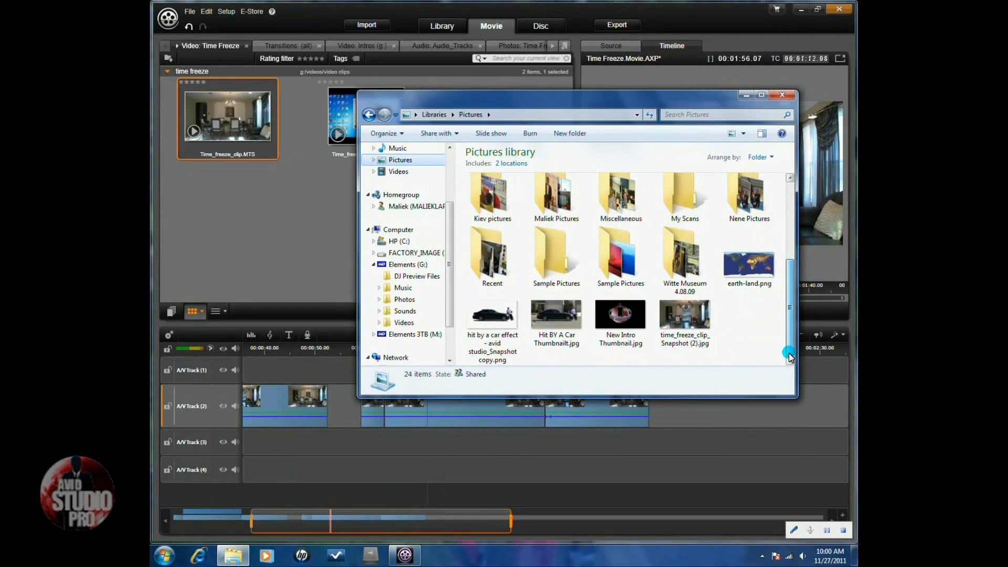
{"action": "left_click", "coordinate": [681, 319]}
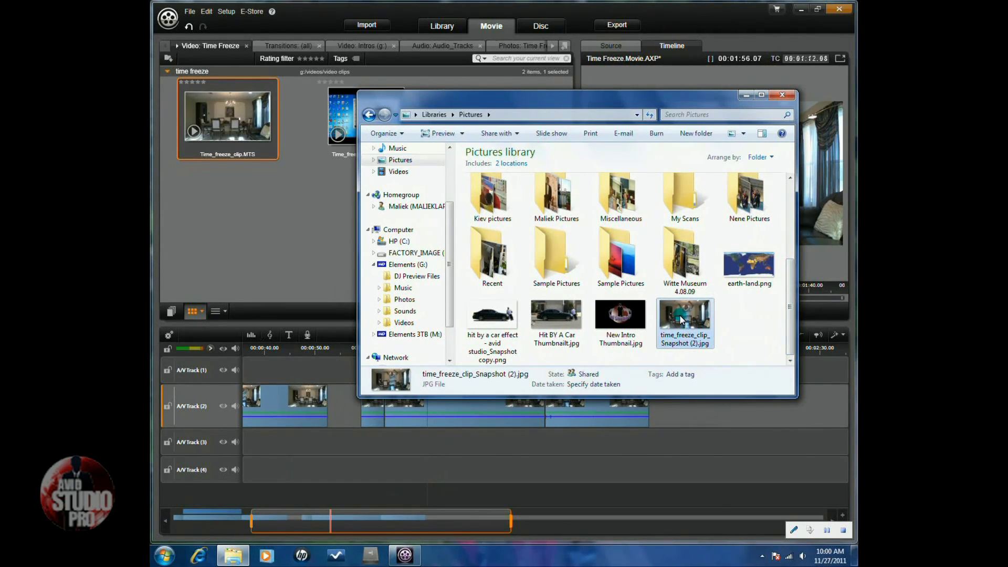
{"action": "right_click", "coordinate": [682, 320]}
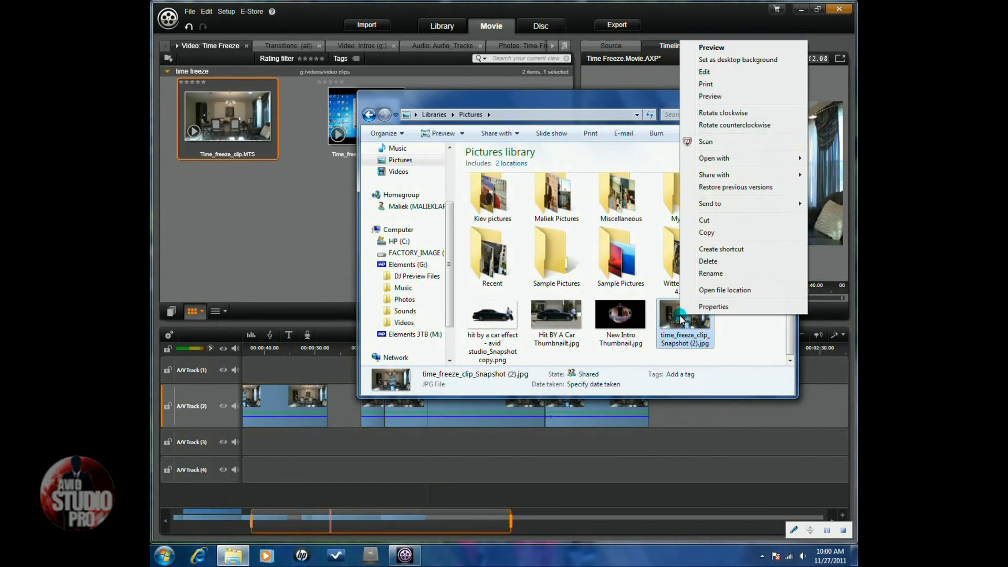
{"action": "left_click", "coordinate": [707, 221]}
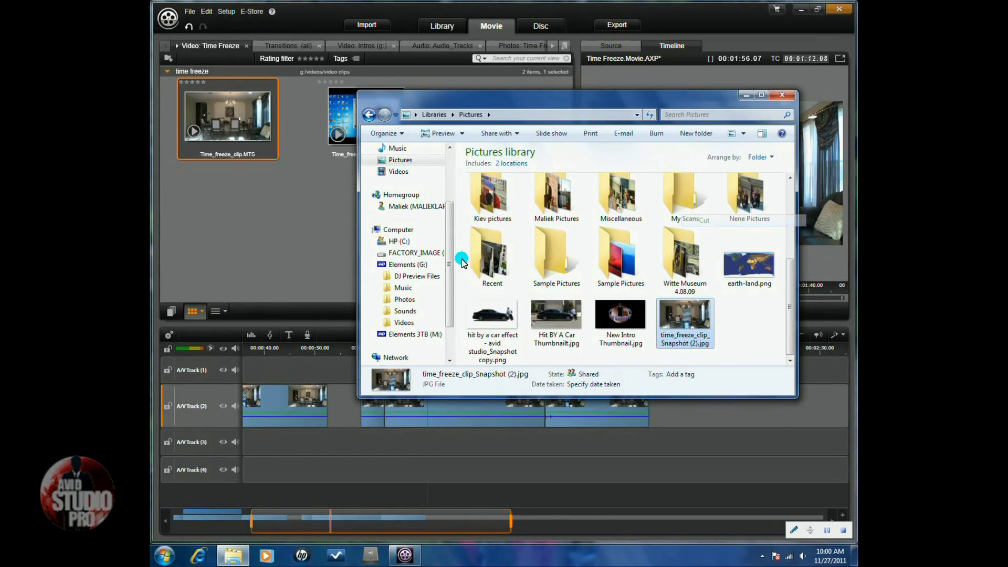
Step: Paste the snapshot into G:\Photos\Time Freeze and select time_freeze_clip_Snapshot.png there
{"action": "left_click", "coordinate": [404, 299]}
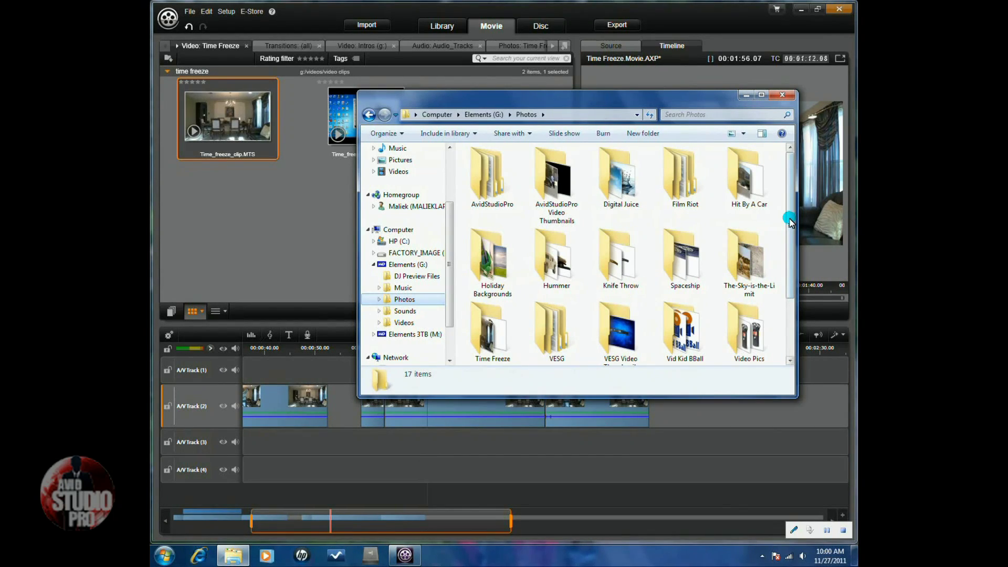
{"action": "scroll", "coordinate": [791, 220], "scroll_direction": "down", "scroll_amount": 1}
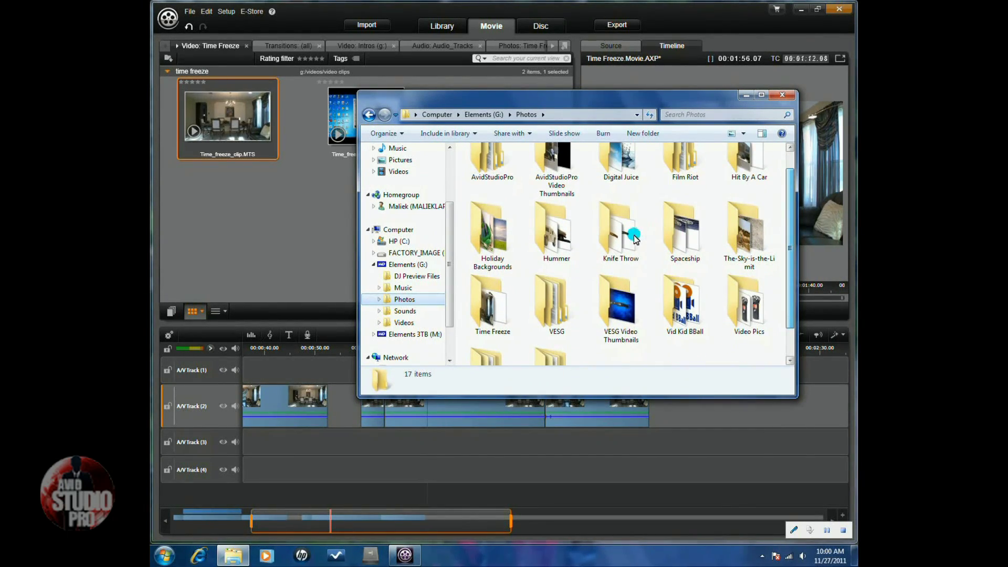
{"action": "left_click", "coordinate": [481, 299]}
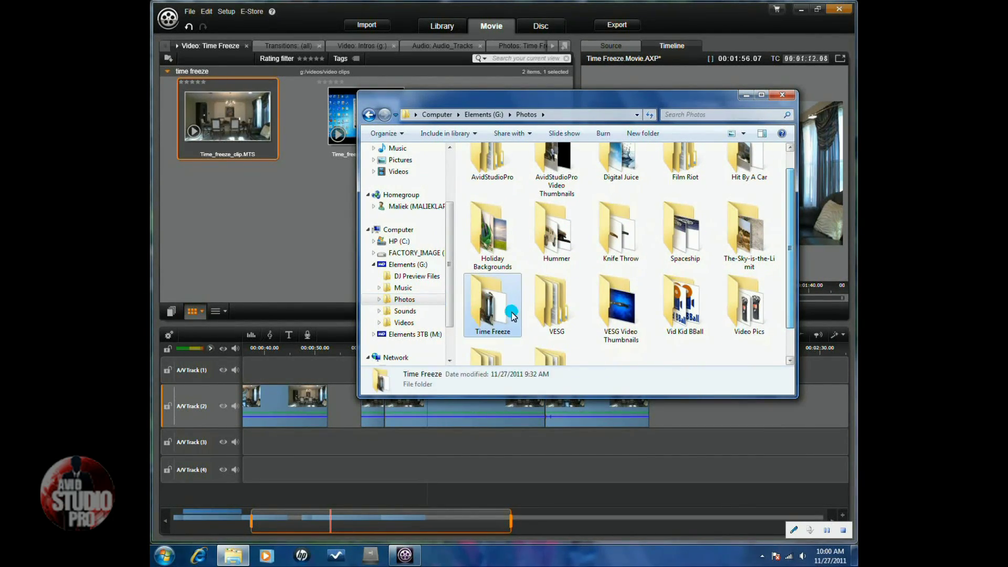
{"action": "double_click", "coordinate": [507, 315]}
{"action": "right_click", "coordinate": [660, 232]}
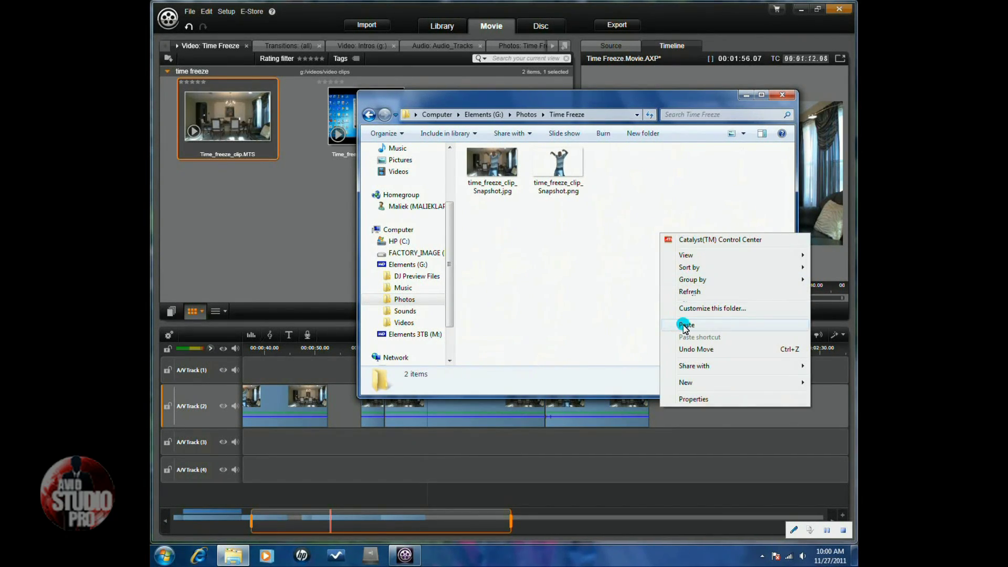
{"action": "left_click", "coordinate": [685, 326]}
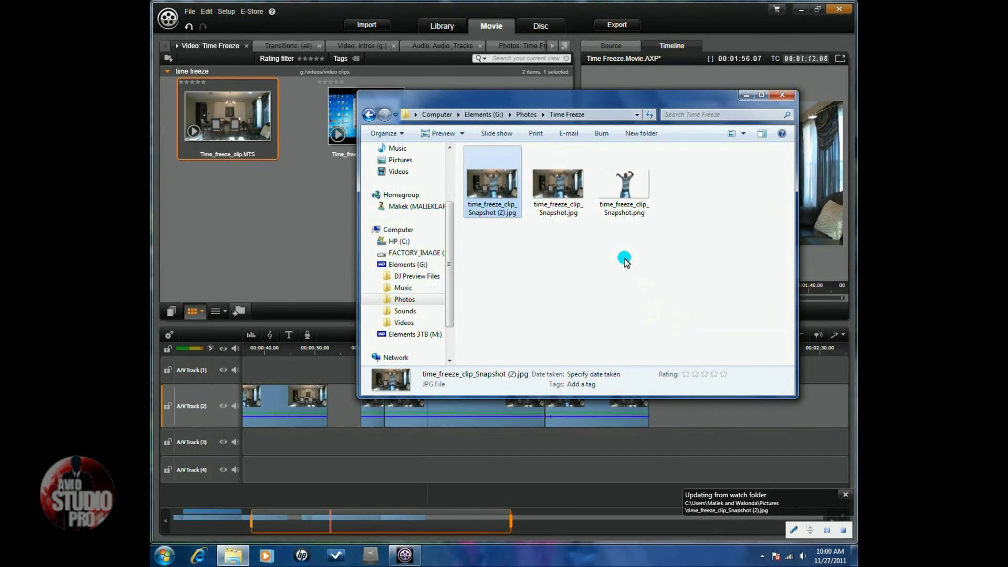
{"action": "left_click", "coordinate": [628, 190]}
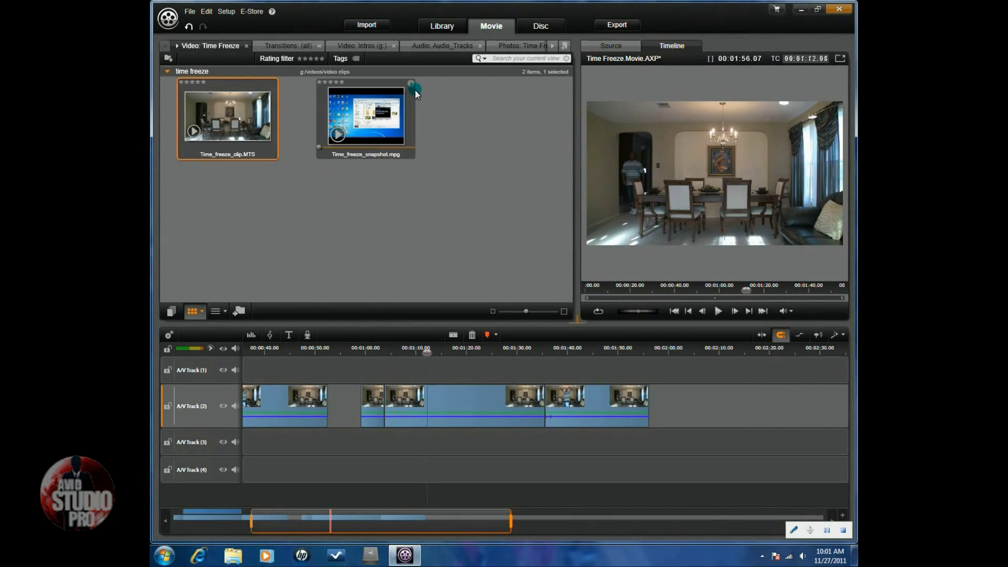
Step: Show the Photos: Time Freeze collection from drive G in the library
{"action": "left_click", "coordinate": [522, 45]}
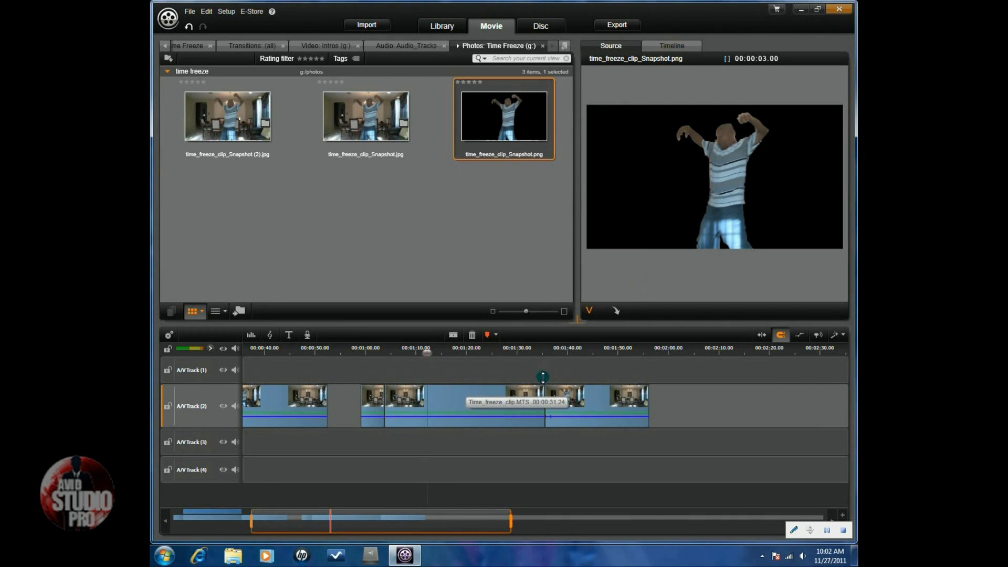
Step: Drop time_freeze_clip_Snapshot.png on A/V Track 1 at the playhead and extend it to about 00:01:35
{"action": "left_click_drag", "start_coordinate": [508, 145], "coordinate": [396, 369]}
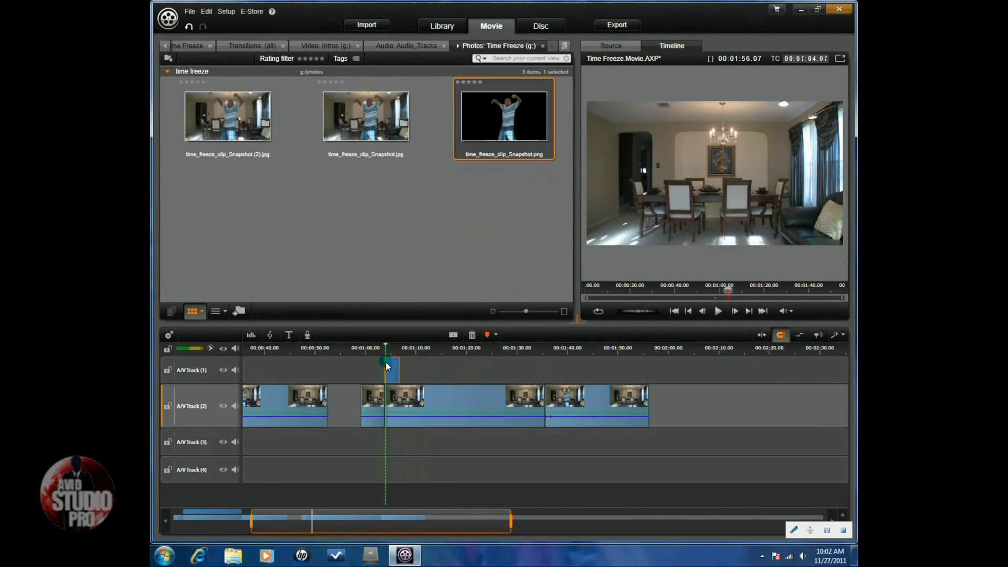
{"action": "left_click_drag", "start_coordinate": [387, 366], "coordinate": [388, 367]}
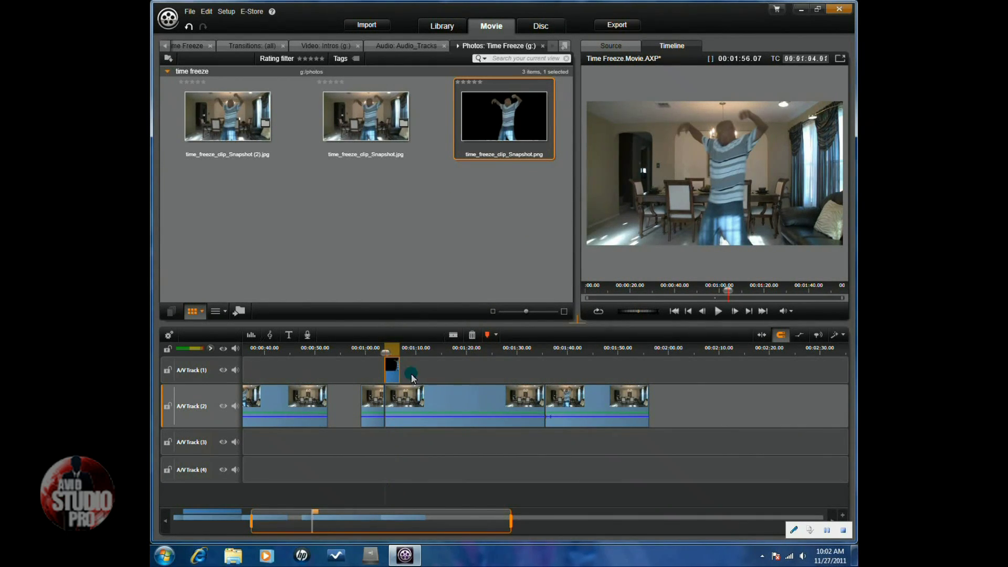
{"action": "left_click", "coordinate": [411, 375]}
{"action": "left_click_drag", "start_coordinate": [398, 367], "coordinate": [545, 367]}
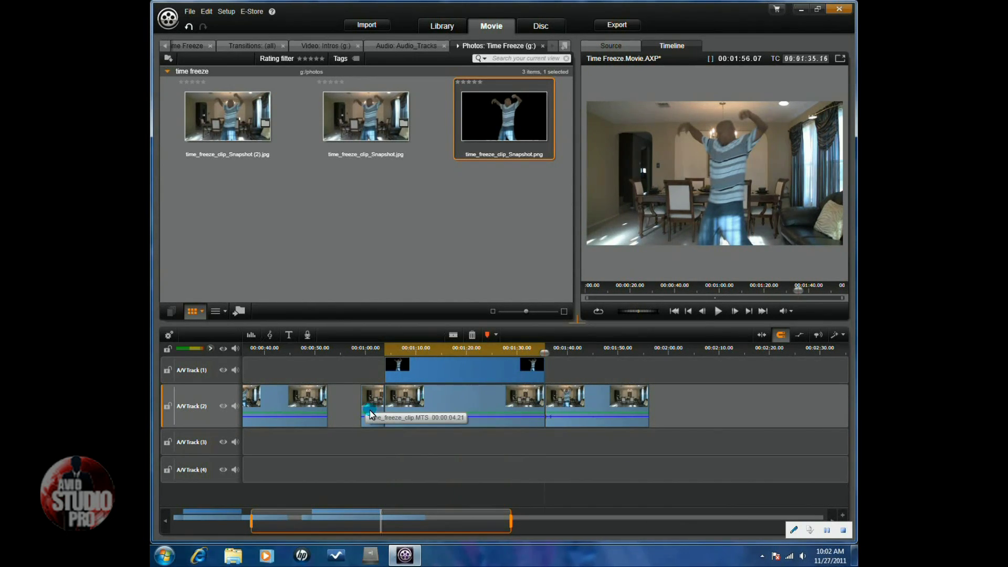
Step: Inspect the tripod clips around the snapshot, then return the playhead to 00:00:58.24
{"action": "left_click", "coordinate": [371, 414]}
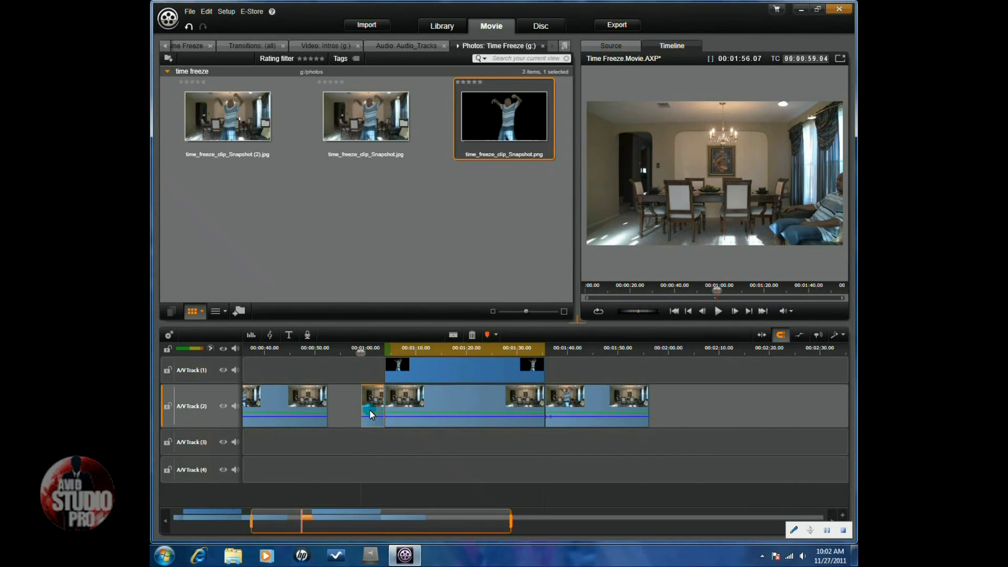
{"action": "left_click", "coordinate": [474, 371]}
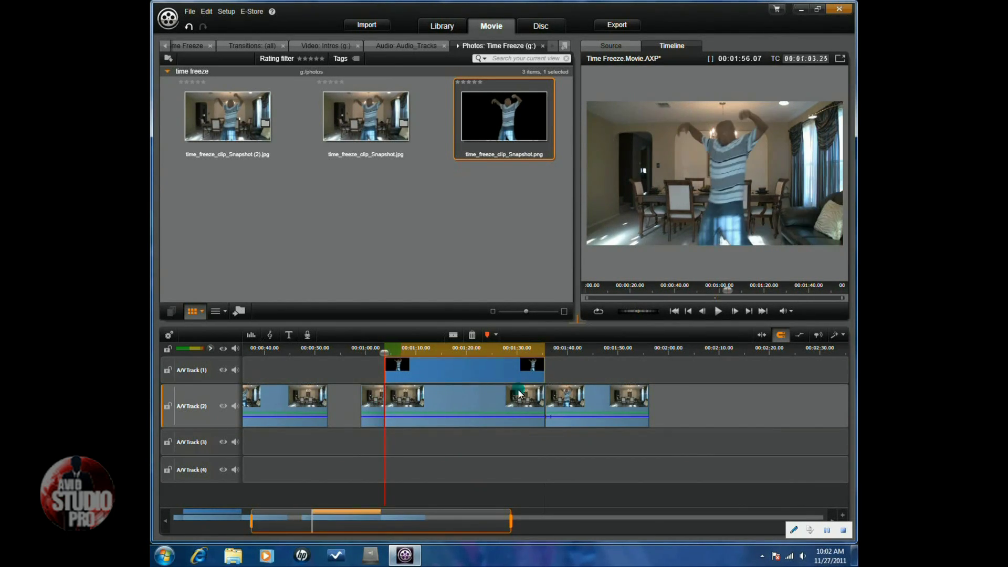
{"action": "left_click", "coordinate": [592, 414]}
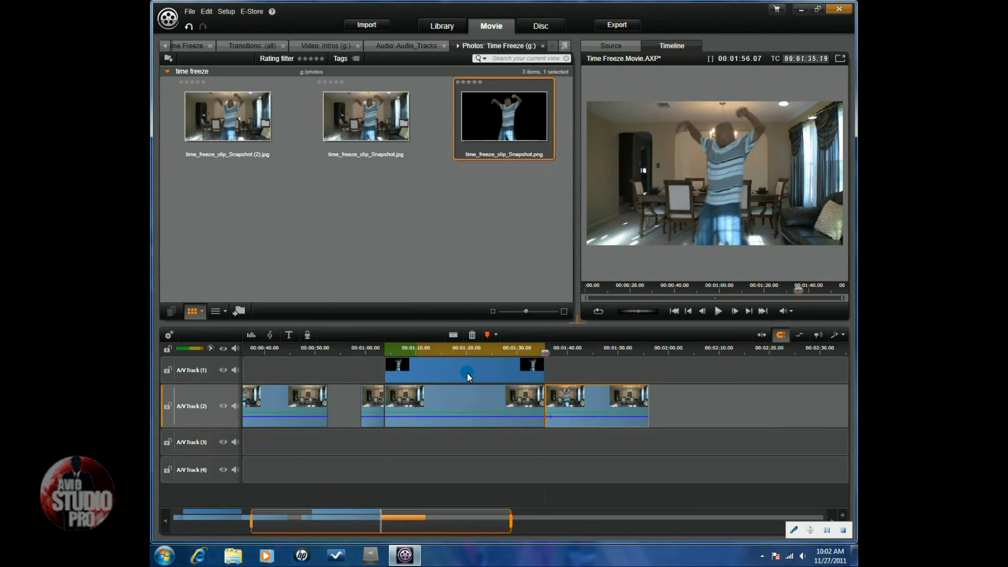
{"action": "left_click", "coordinate": [449, 374]}
{"action": "left_click", "coordinate": [373, 410]}
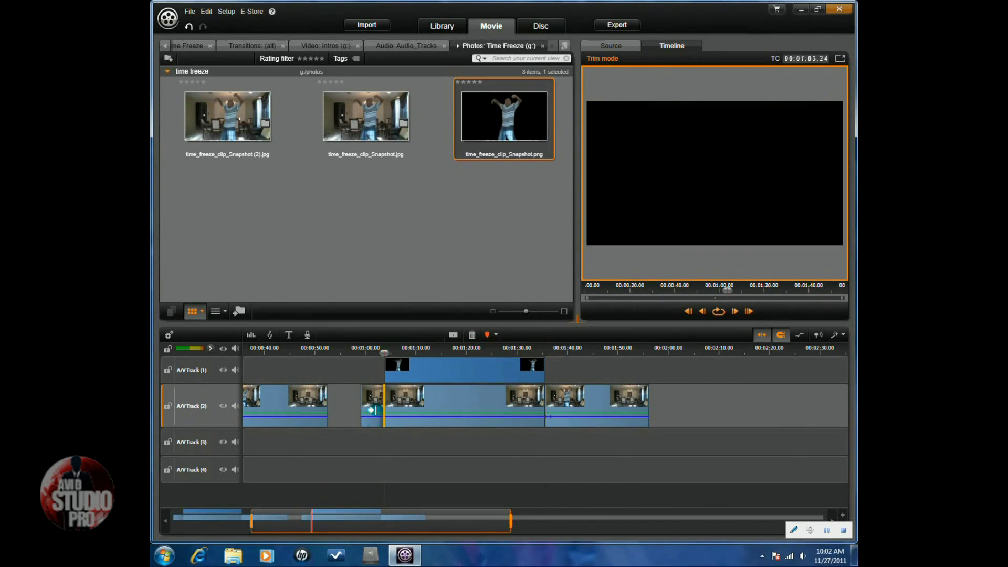
{"action": "left_click", "coordinate": [360, 370]}
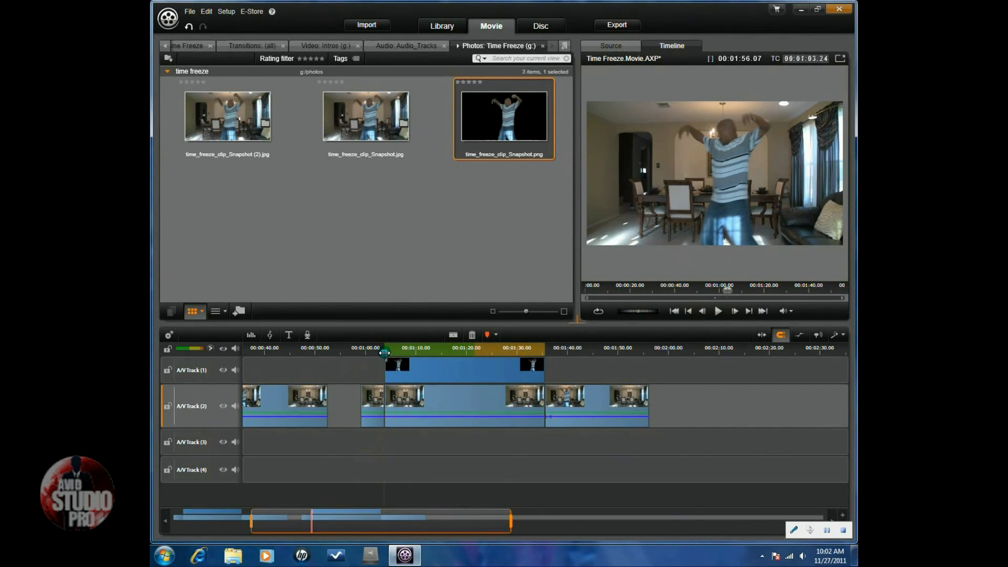
{"action": "left_click_drag", "start_coordinate": [384, 352], "coordinate": [360, 357]}
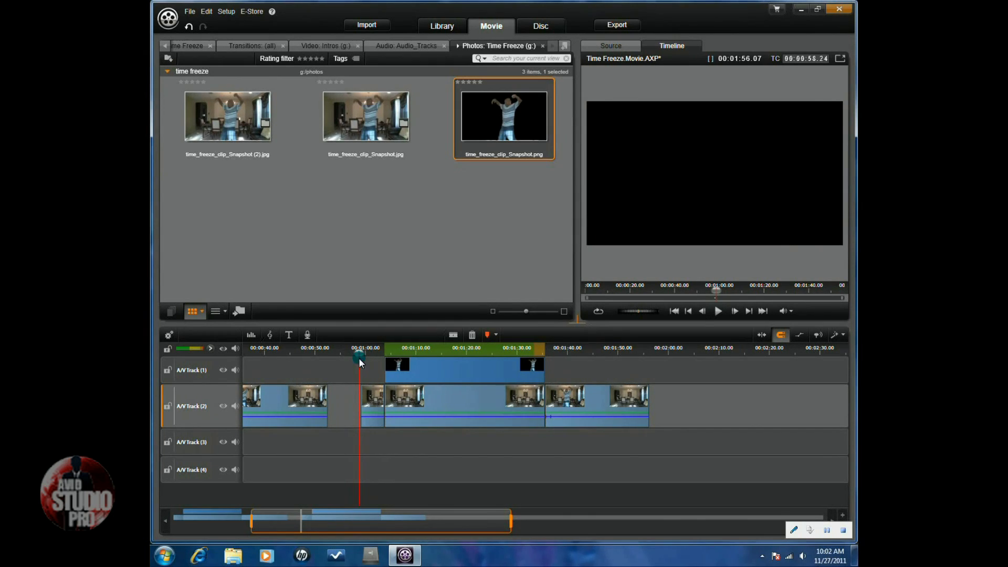
{"action": "left_click", "coordinate": [483, 450]}
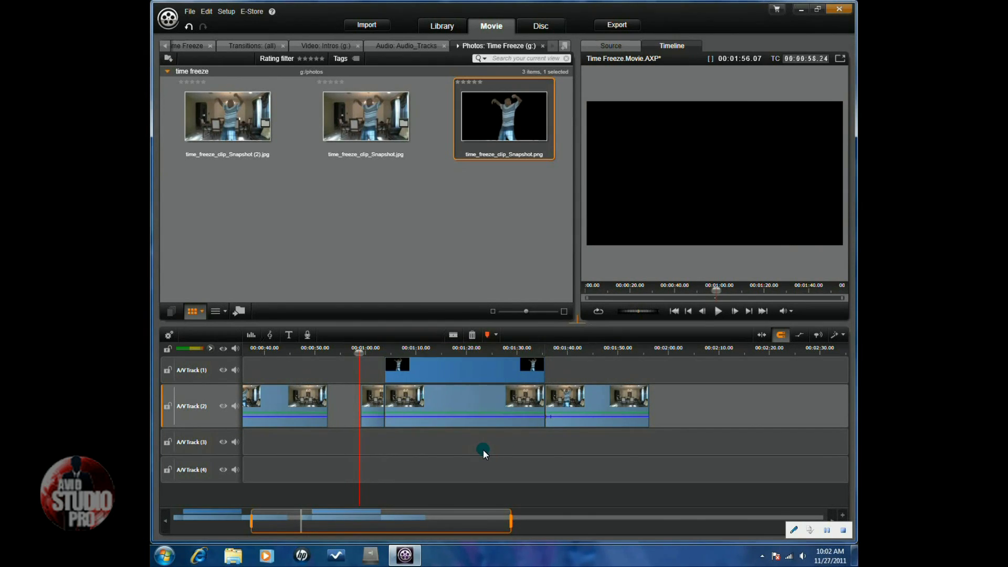
{"action": "left_click", "coordinate": [374, 404]}
{"action": "left_click", "coordinate": [374, 407]}
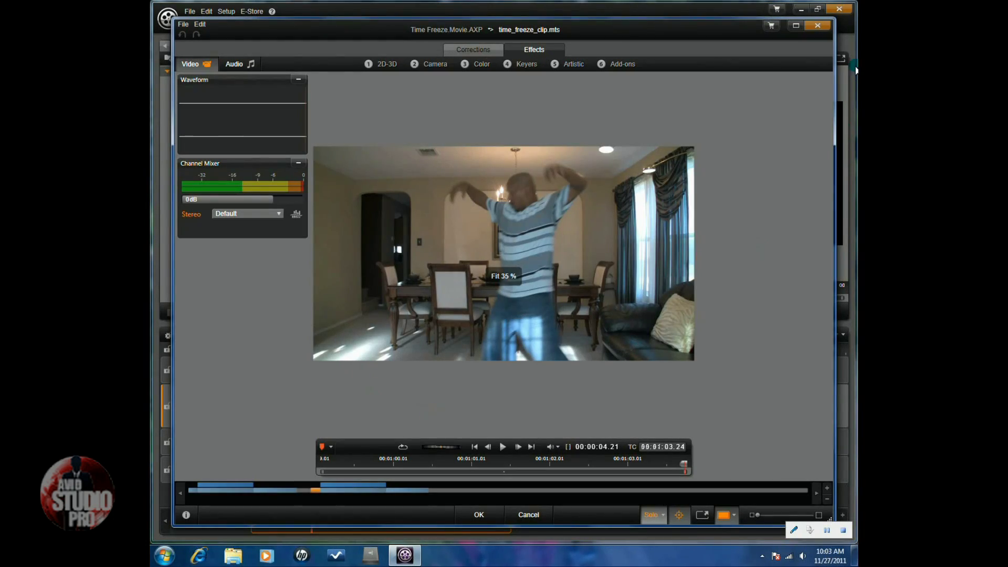
{"action": "left_click", "coordinate": [817, 26]}
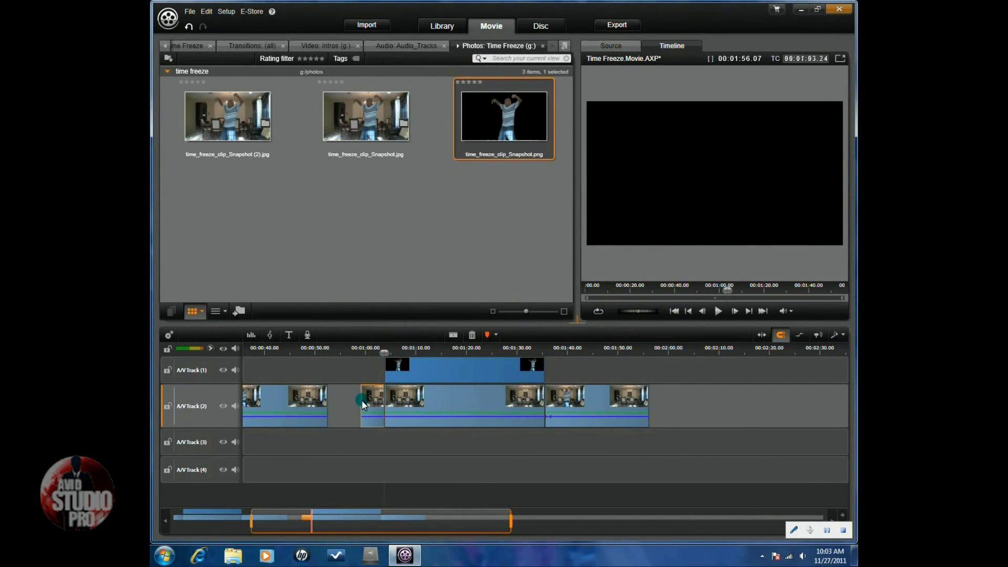
Step: Play the timeline from 00:00:58.24 to preview the frozen subject over the tripod footage
{"action": "left_click_drag", "start_coordinate": [384, 352], "coordinate": [362, 357]}
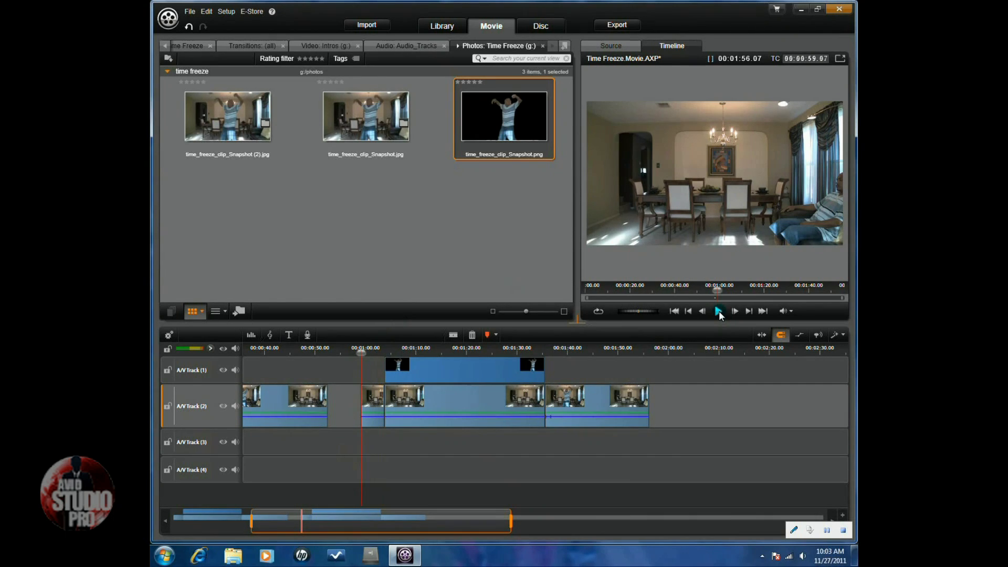
{"action": "key", "text": "space"}
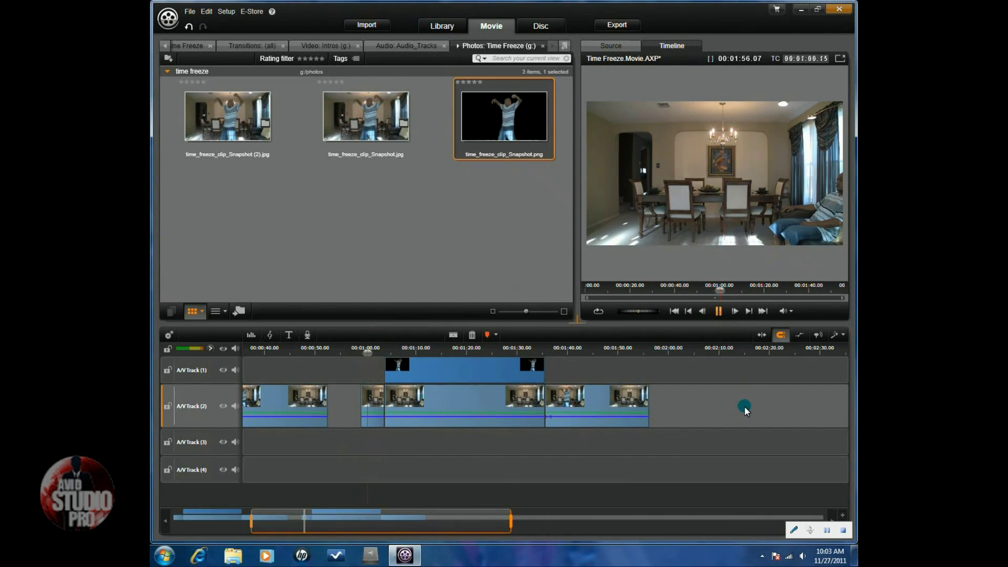